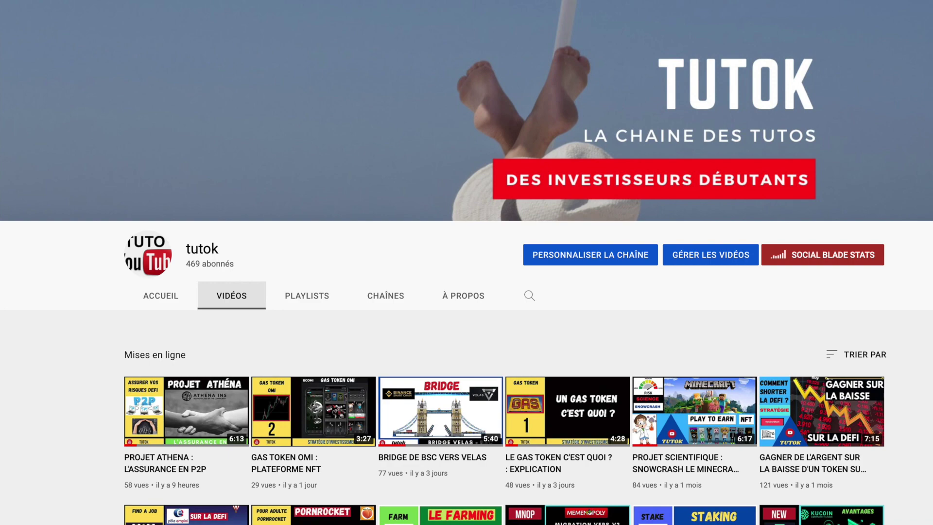
scroll(467, 262, down, 5)
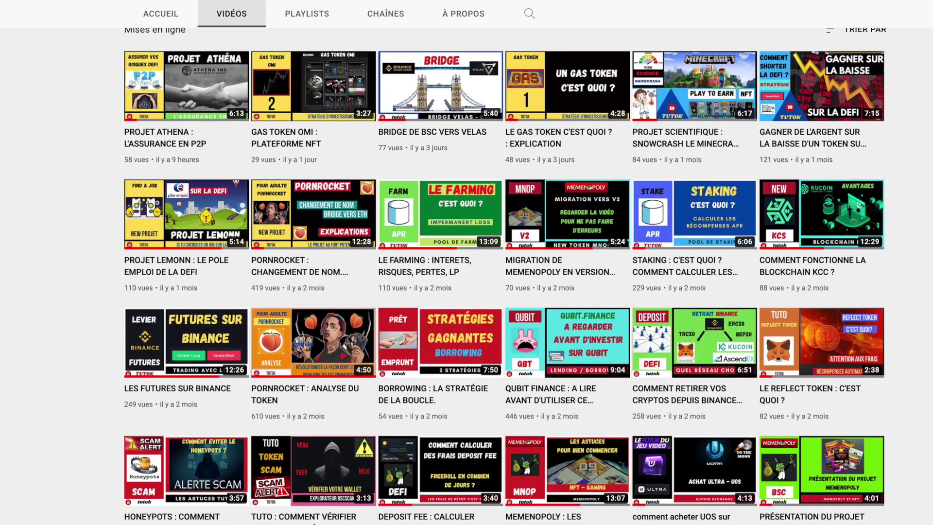
scroll(467, 263, down, 5)
scroll(589, 308, down, 4)
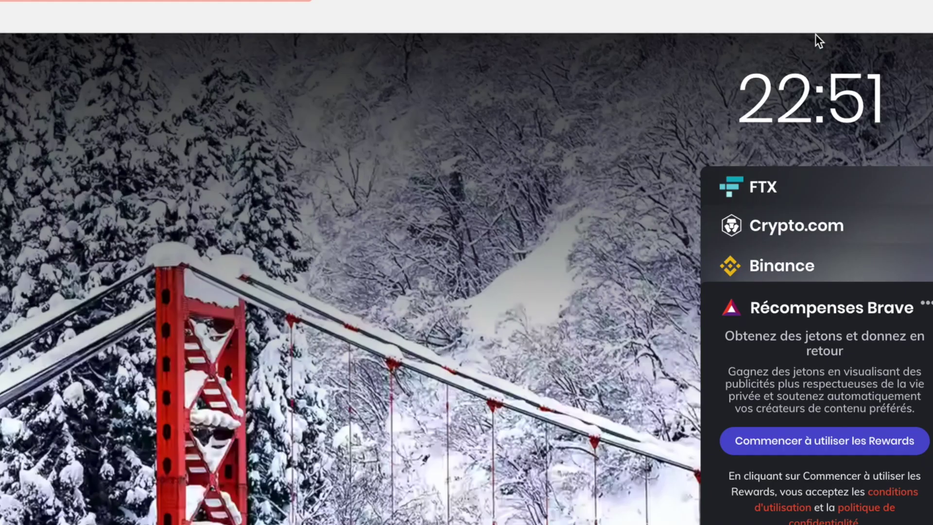
Step: Open the MetaMask wallet extension and enlarge it to the full-page view
click(858, 1)
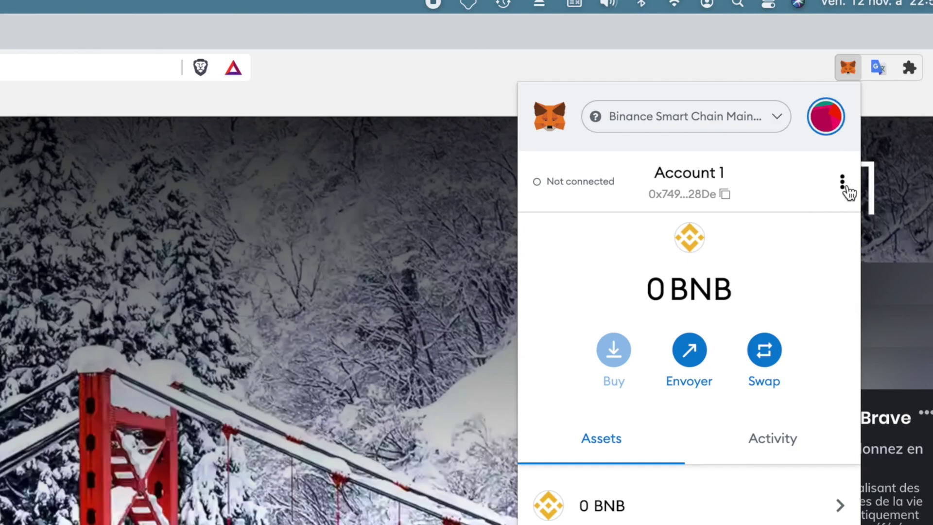
click(852, 94)
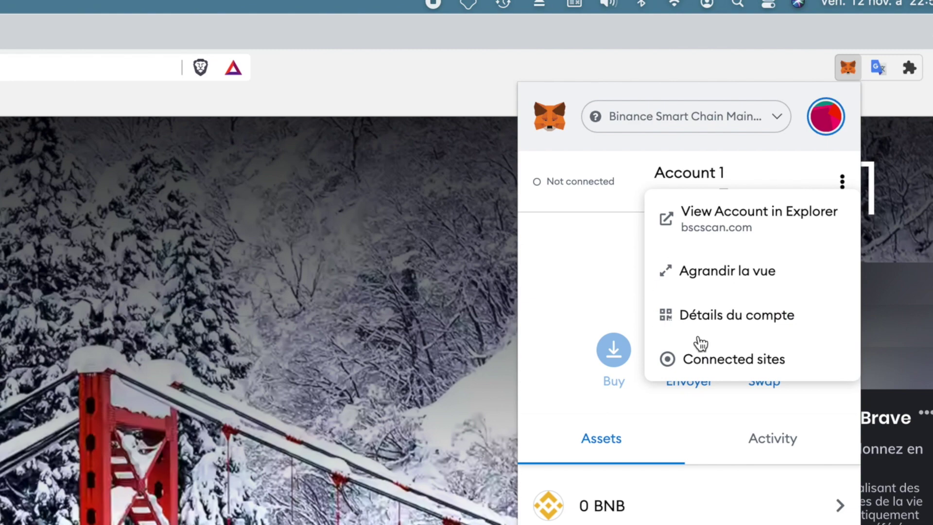
click(733, 273)
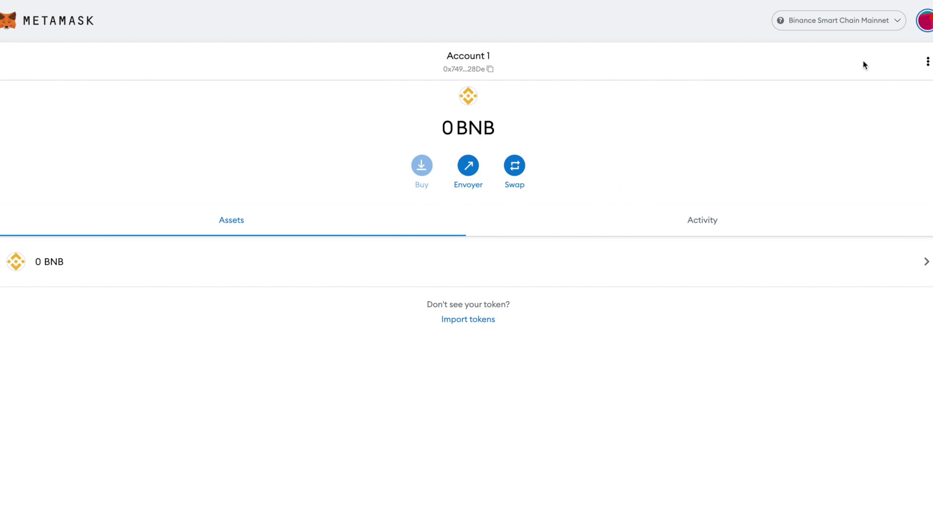
Step: Display the wallet's available networks and choose the custom RPC option for adding another network
click(846, 21)
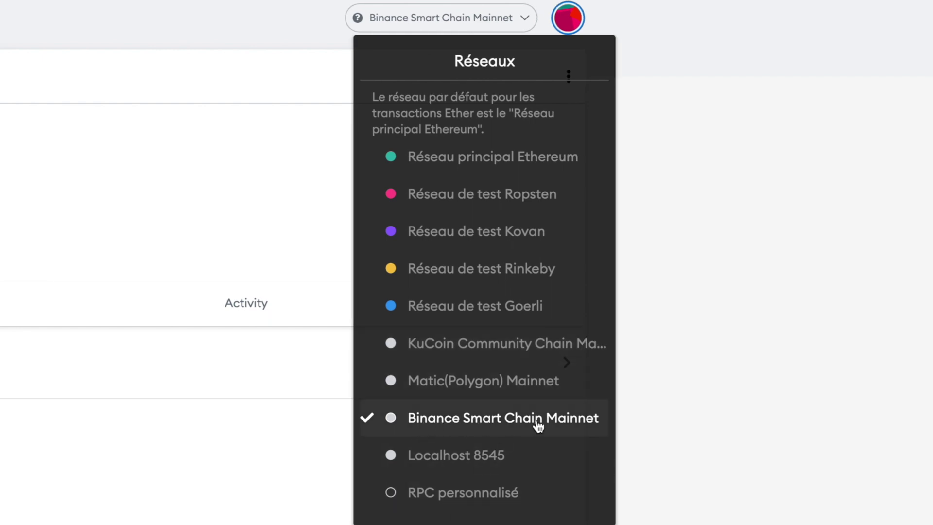
mouse_move(464, 392)
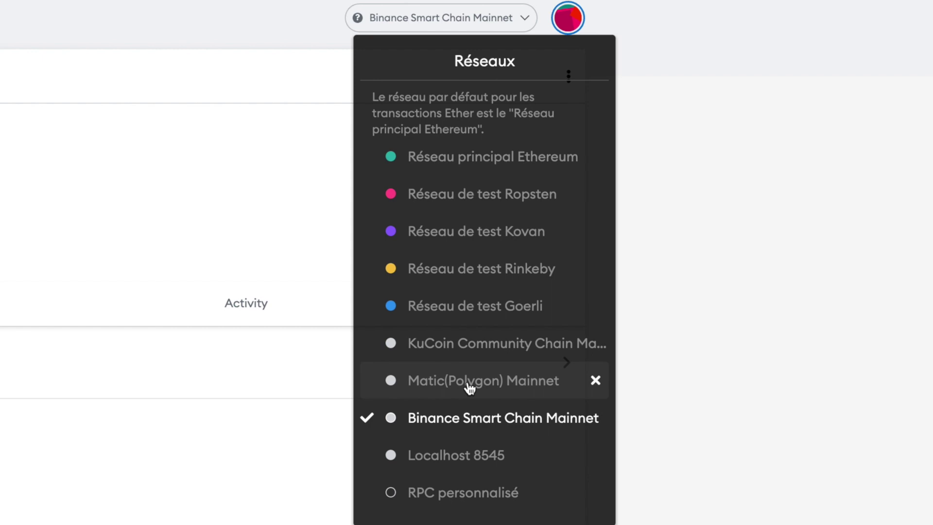
mouse_move(521, 328)
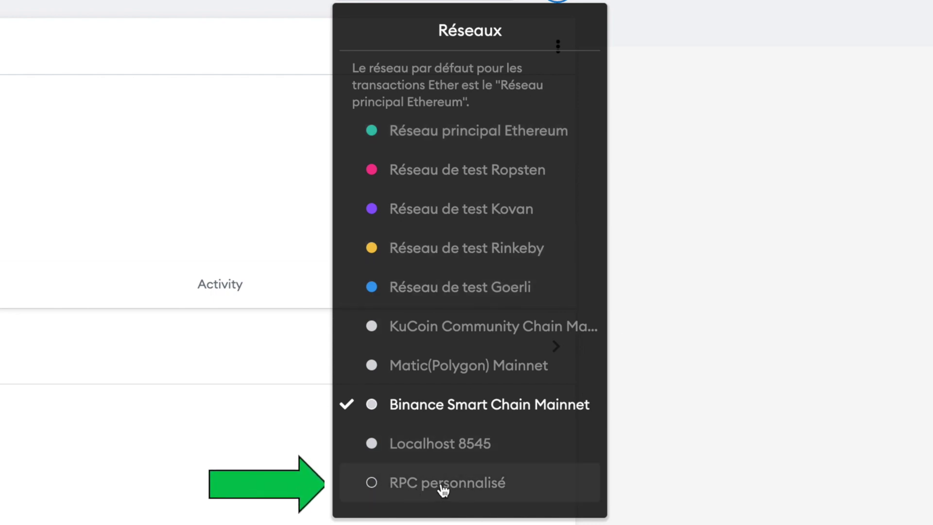
click(480, 494)
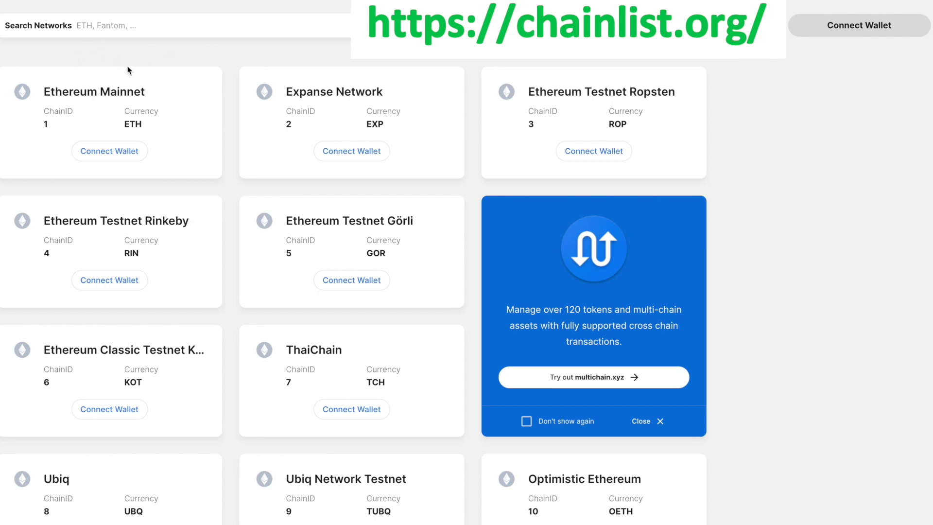
Step: Search Chainlist for the velas network and connect the MetaMask wallet from the Velas EVM Mainnet card
click(122, 26)
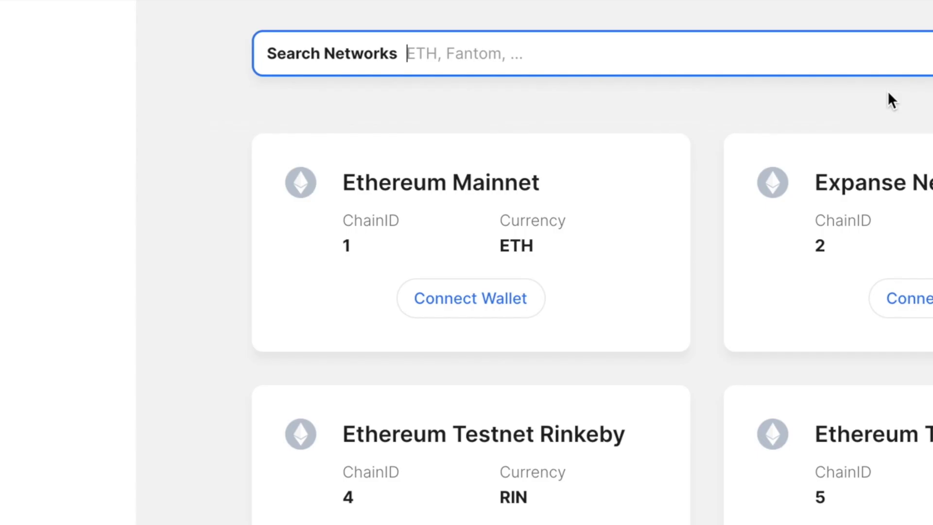
text(ve)
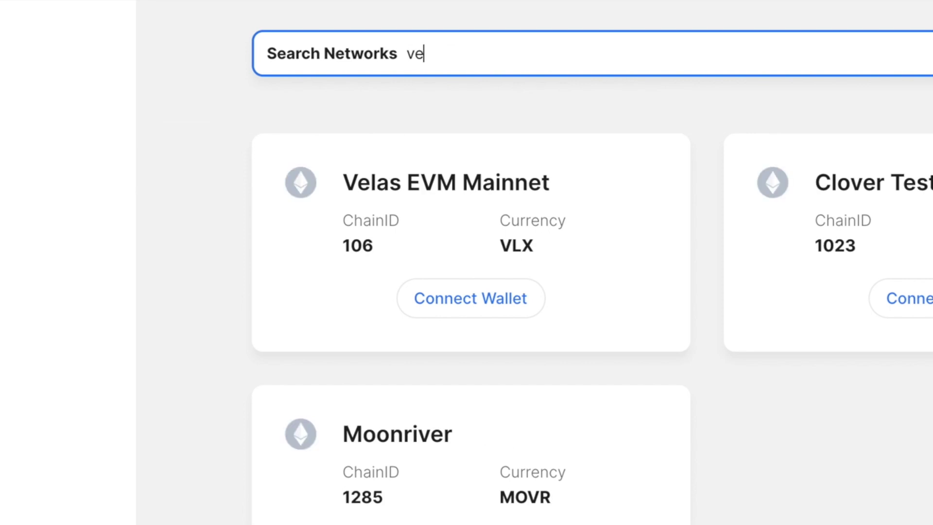
text(las)
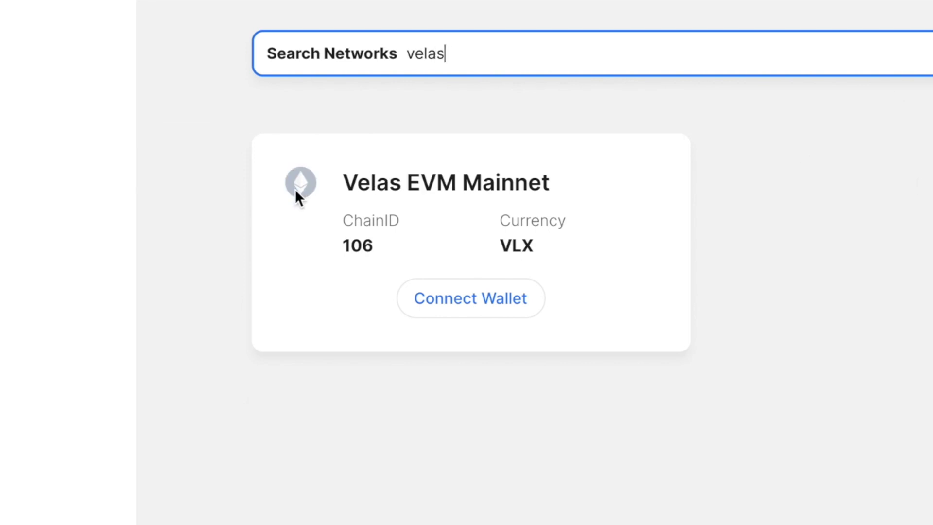
click(469, 304)
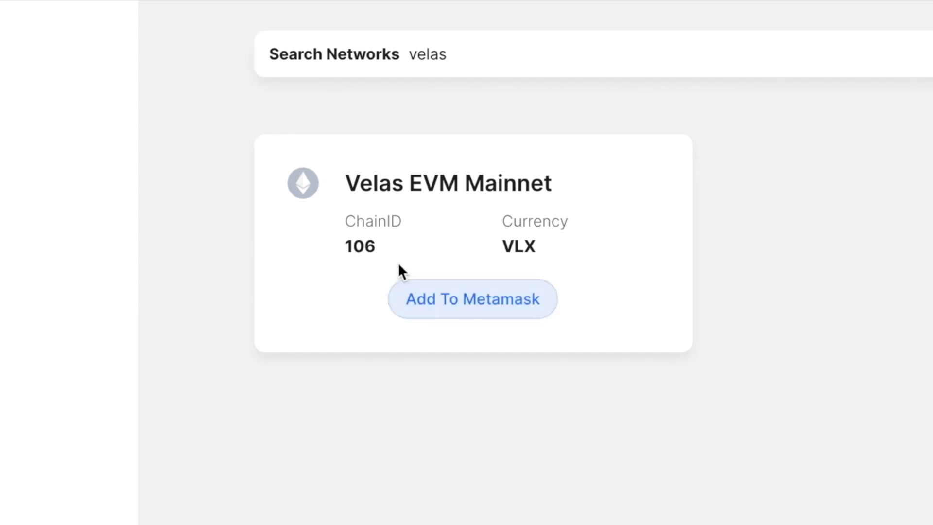
Step: Add Velas EVM Mainnet to MetaMask, approving the new network and the switch to it
click(467, 308)
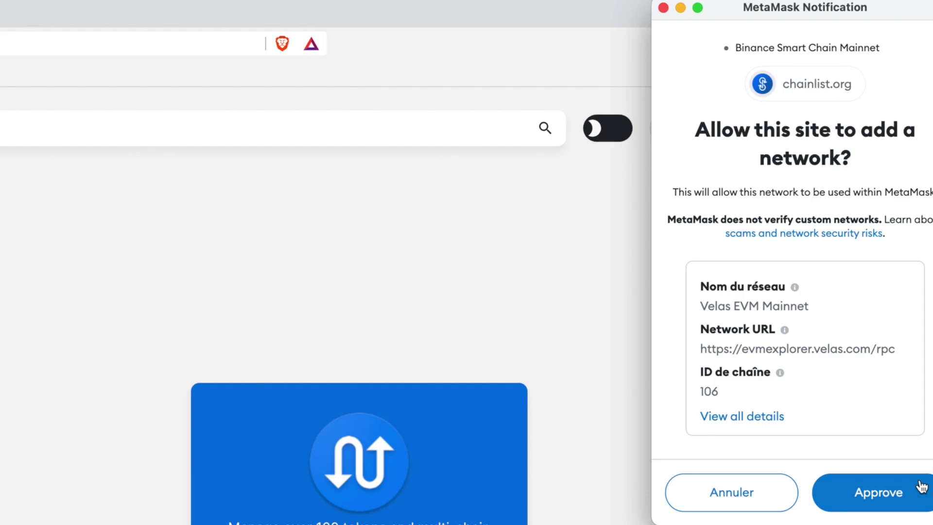
click(868, 496)
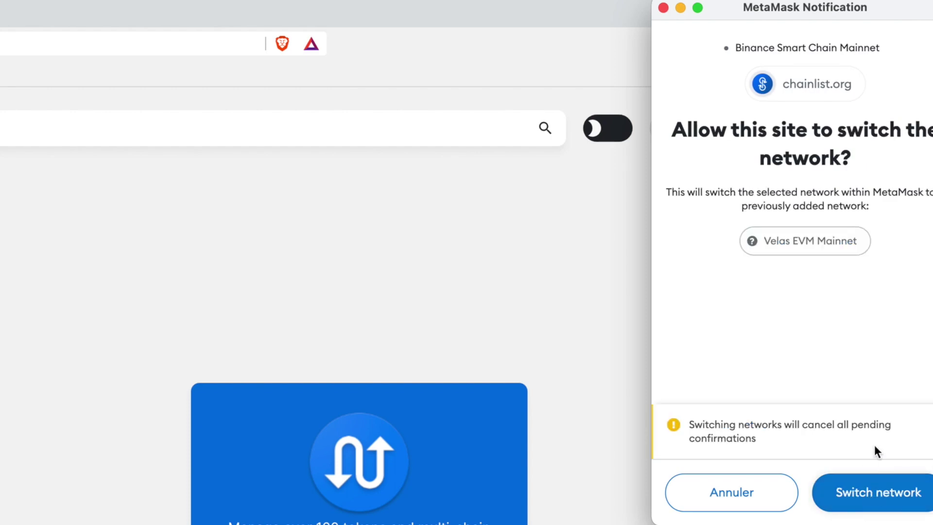
click(854, 495)
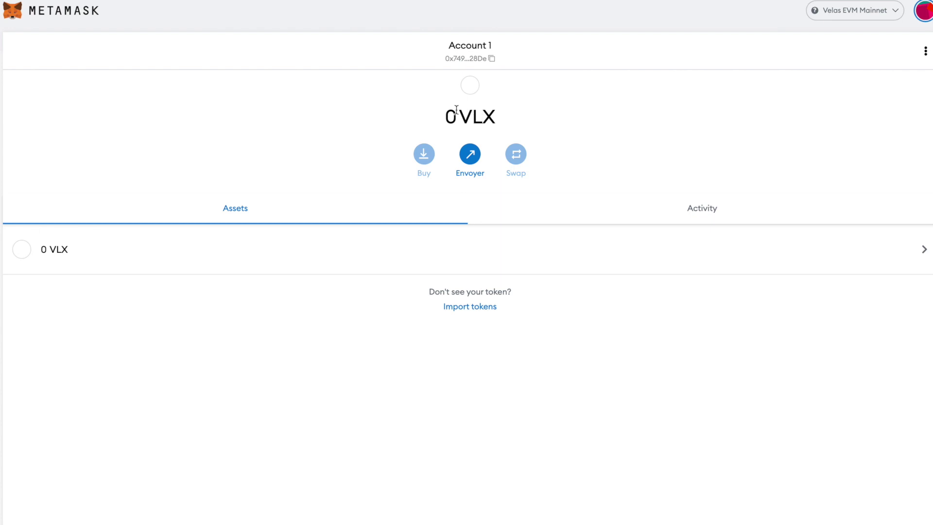
Step: Switch the MetaMask wallet's active network to Binance Smart Chain Mainnet
drag(445, 116, 499, 119)
click(528, 125)
click(856, 10)
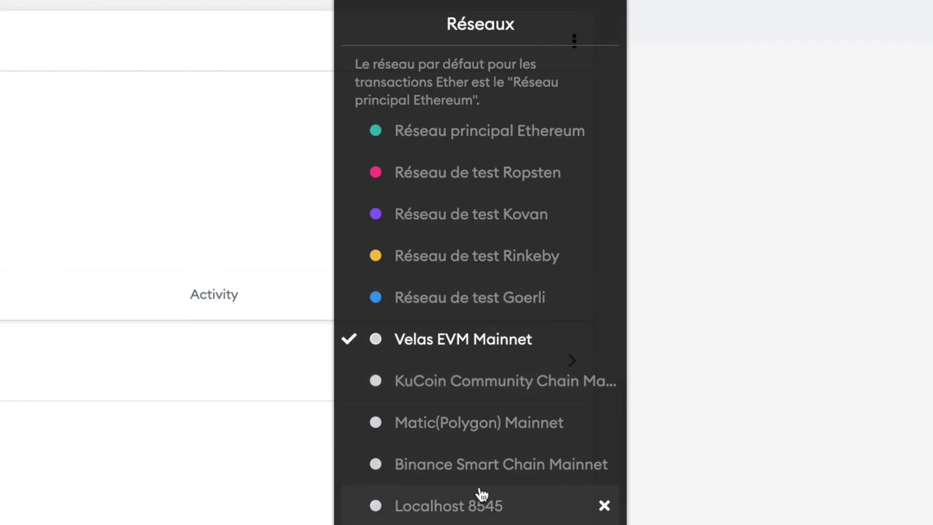
click(464, 469)
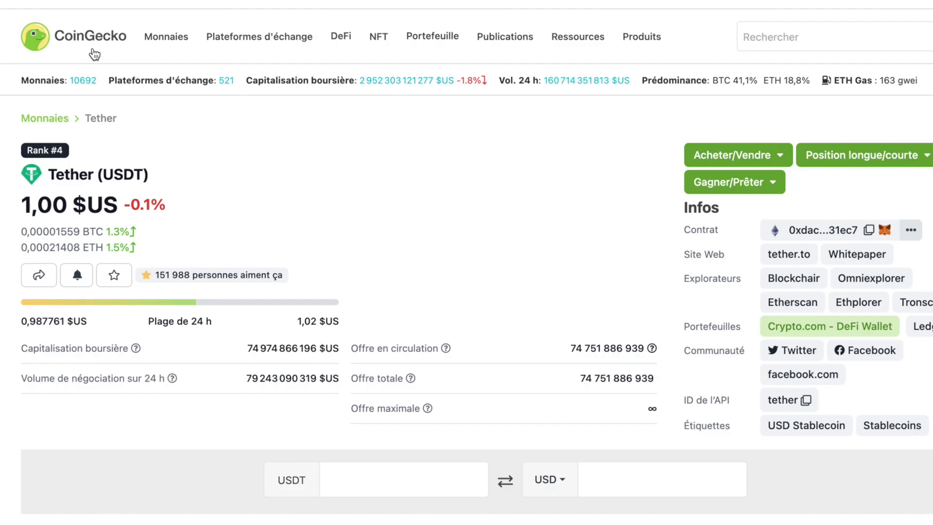
Step: Go to the CoinGecko home page, search for usdt and open the Tether (USDT) page
click(93, 42)
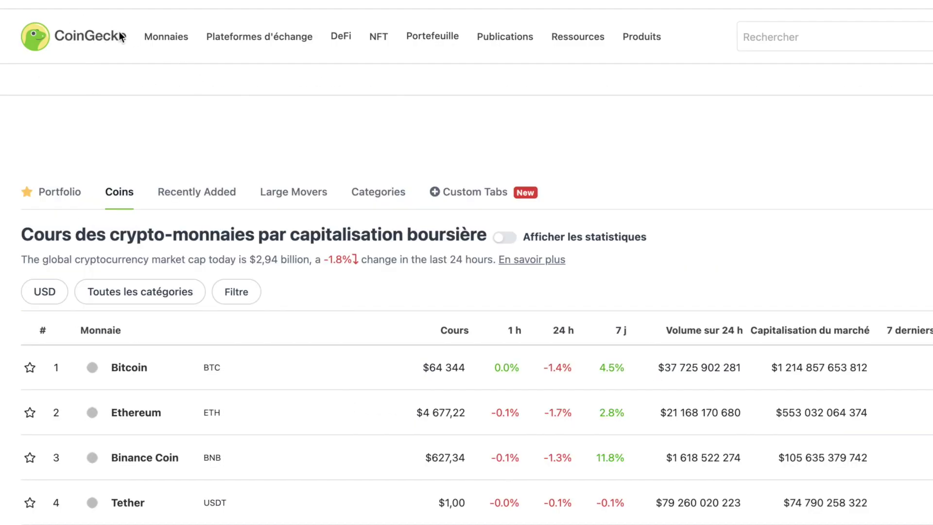
click(836, 43)
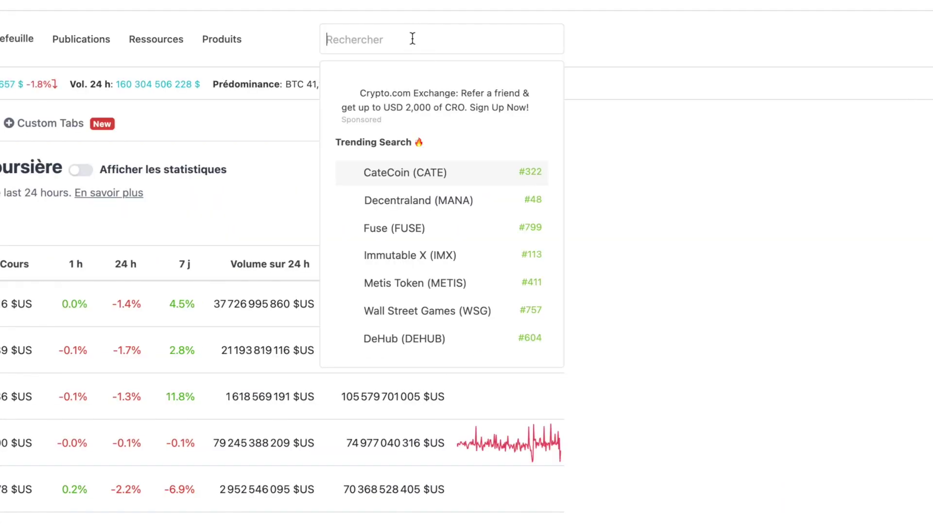
text(usdt)
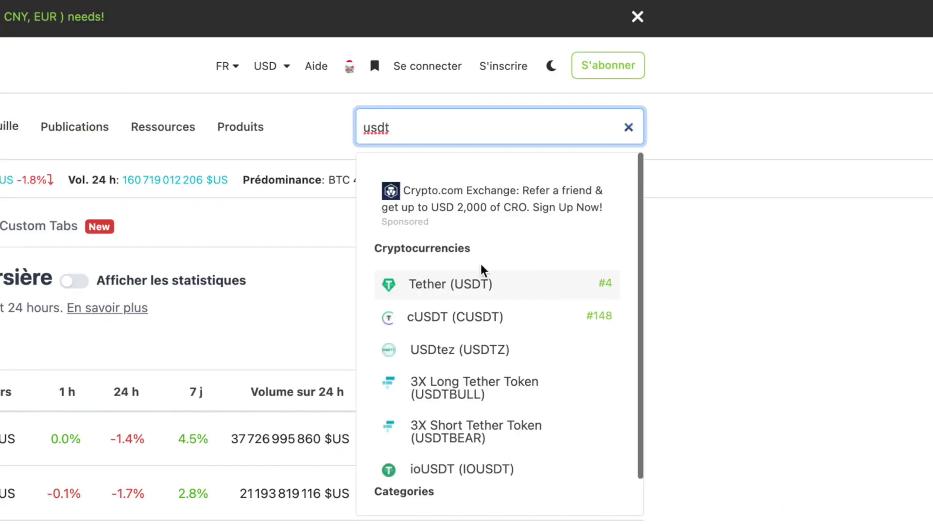
scroll(480, 264, down, 1)
click(485, 277)
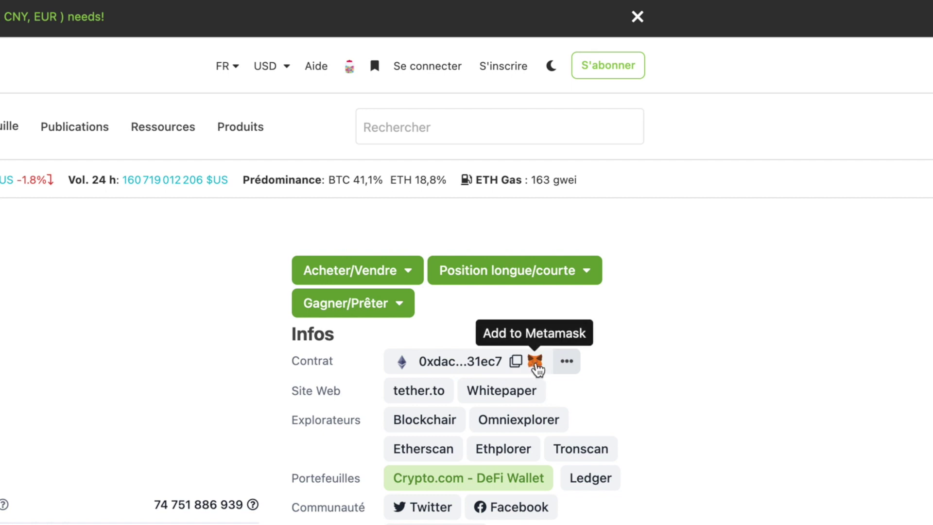
Step: Copy Tether's Binance Smart Chain contract address and paste it as the token contract address in MetaMask's Import Tokens form
click(570, 368)
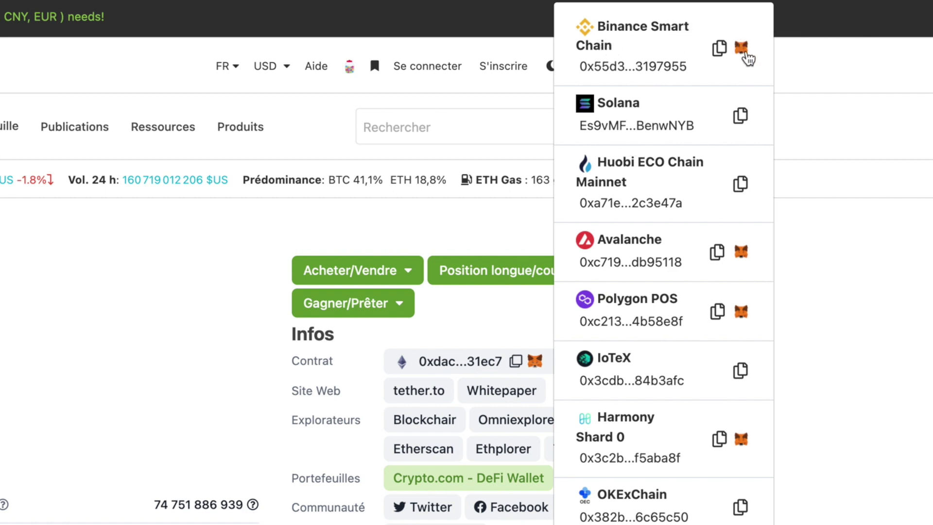
click(720, 49)
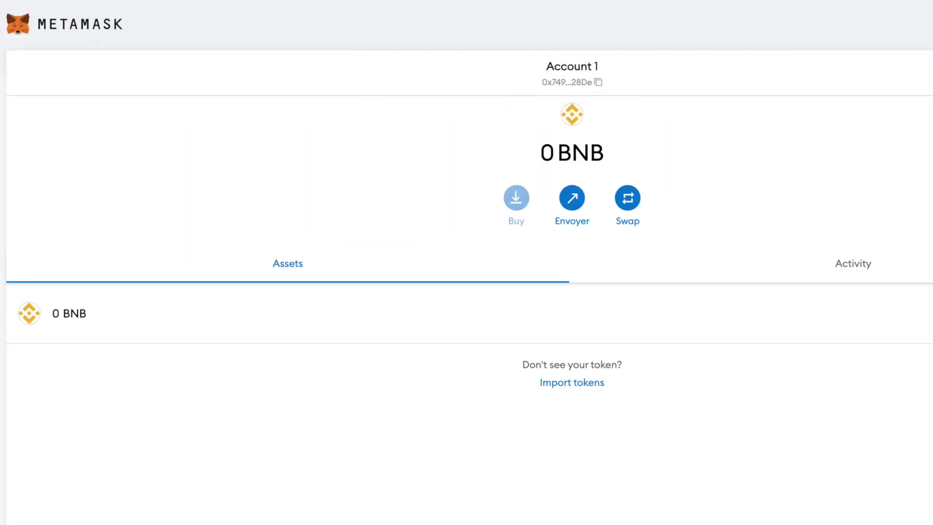
click(583, 390)
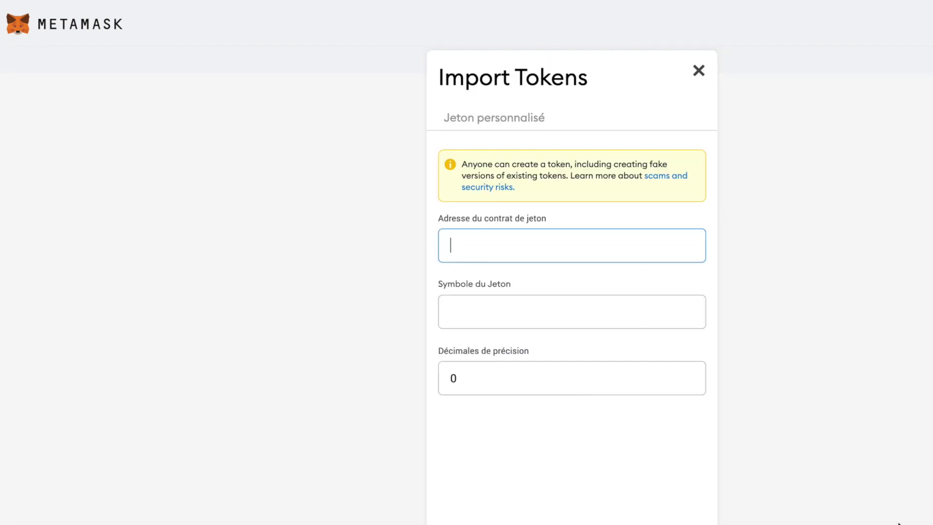
right_click(489, 247)
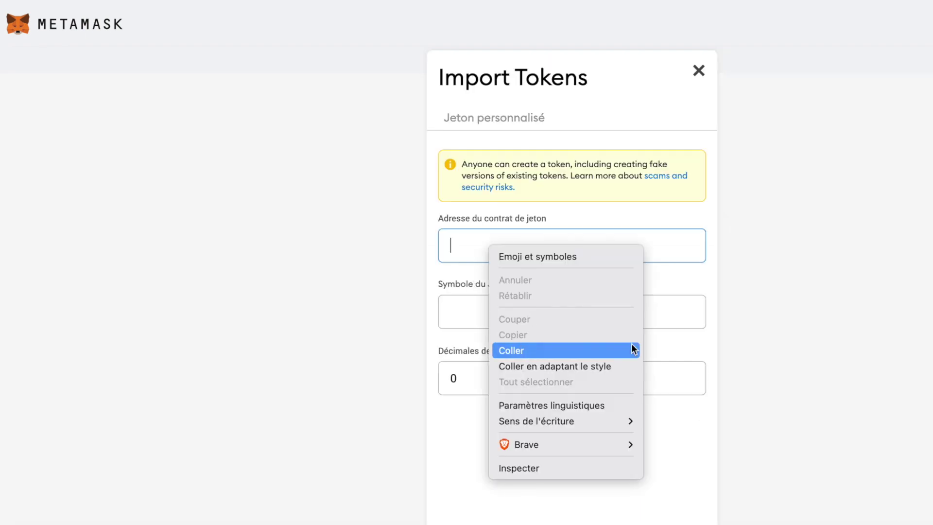
click(631, 350)
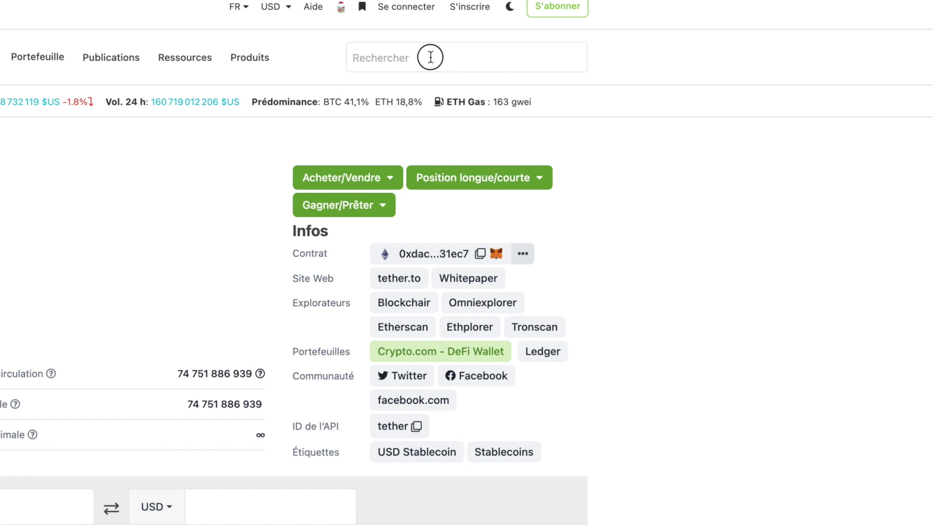
Step: Look up busd on CoinGecko and add its Binance Smart Chain token directly to MetaMask, approving the suggested token
click(430, 57)
text(busd)
key(Return)
click(522, 265)
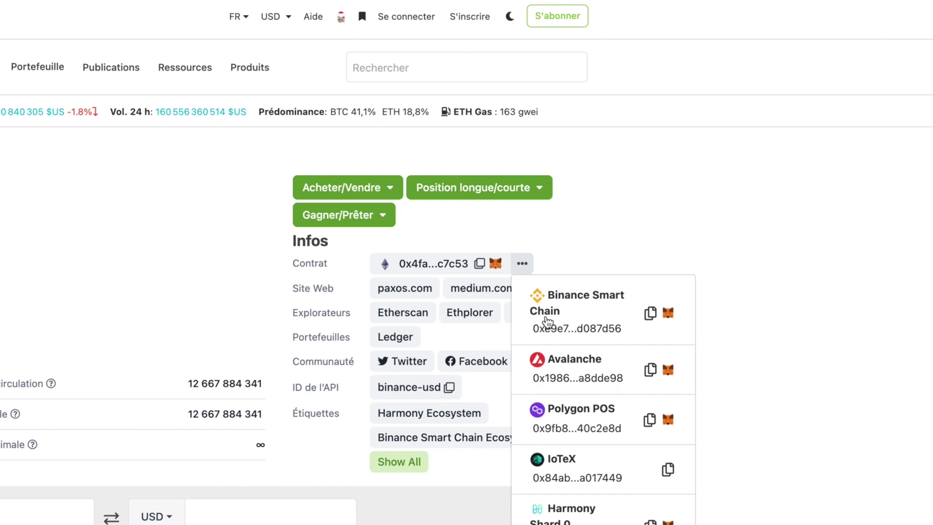
click(669, 314)
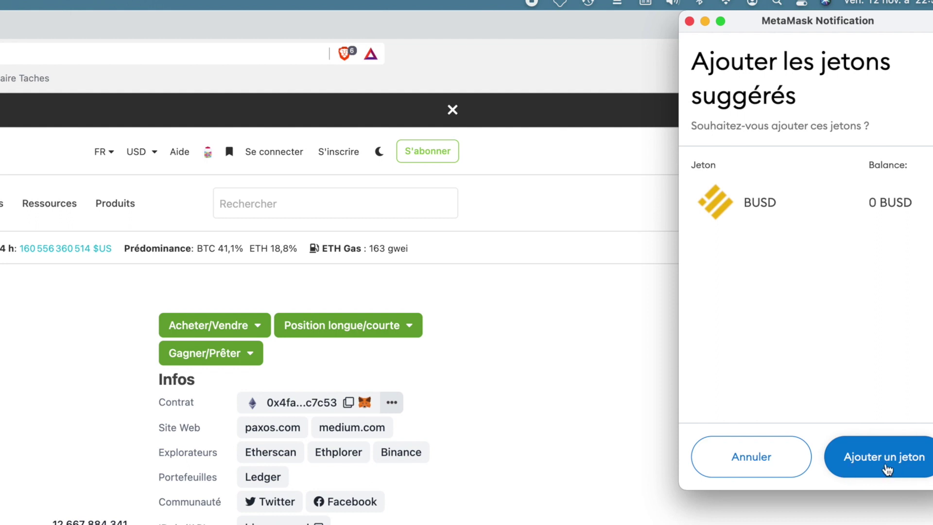
click(886, 468)
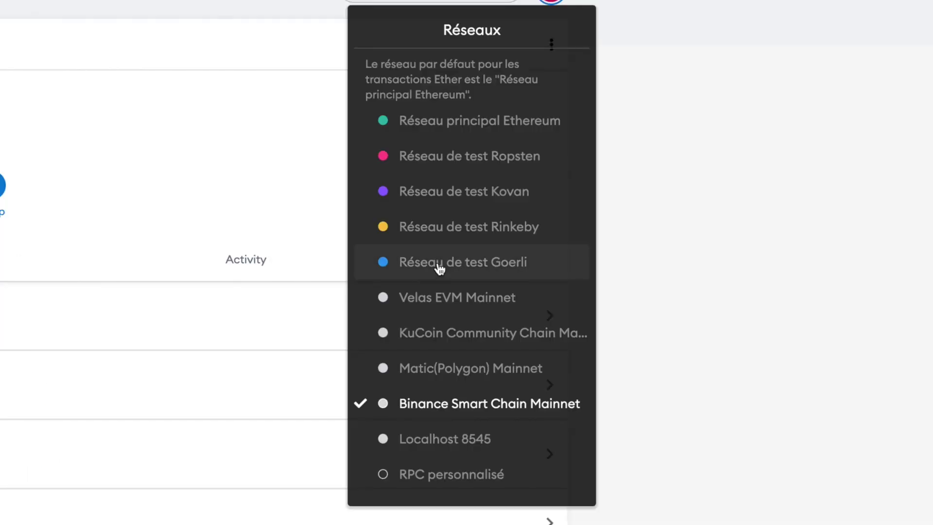
Step: Switch the MetaMask wallet's active network to KuCoin Community Chain
click(455, 341)
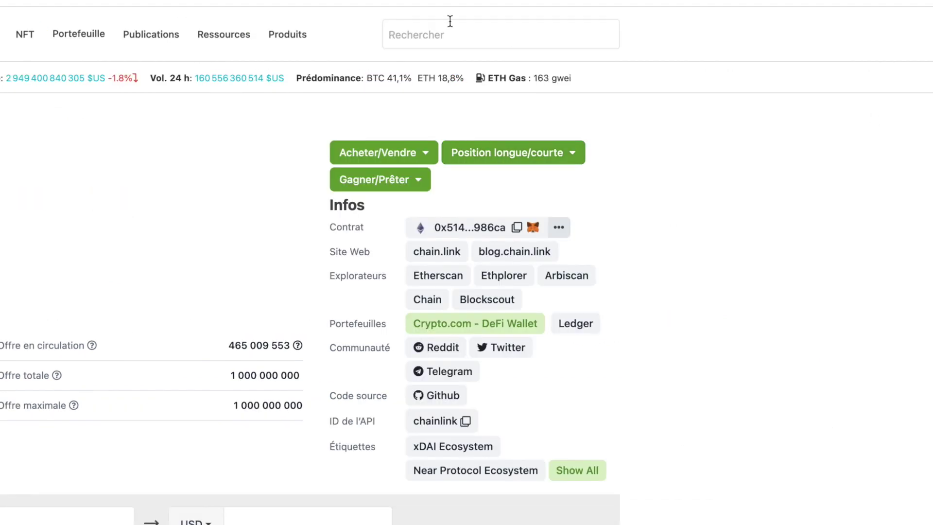
Step: Search CoinGecko for usdt again and open the Tether token's page
click(825, 22)
text(usd)
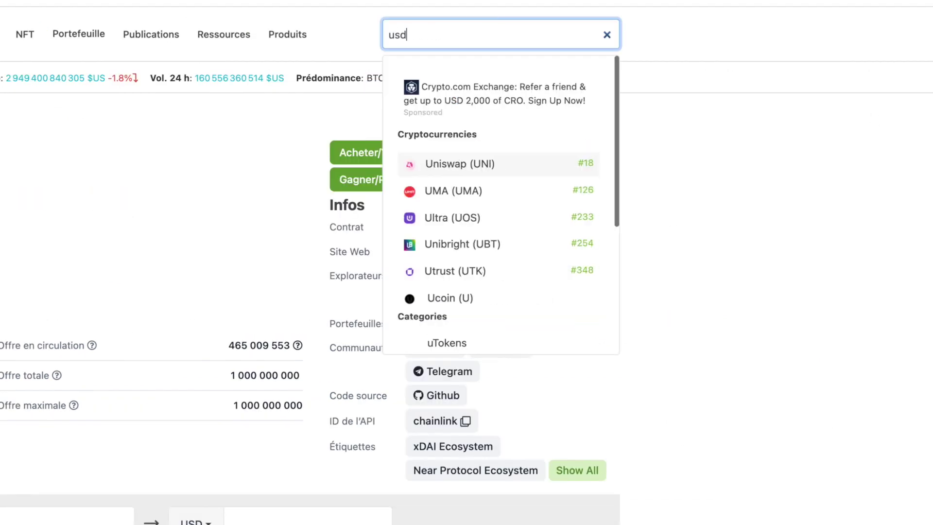
text(t)
click(521, 164)
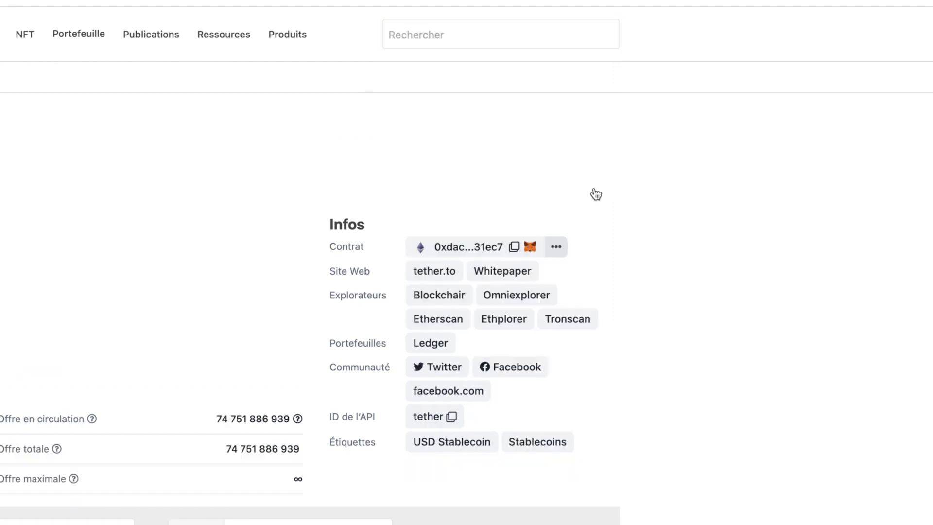
click(555, 300)
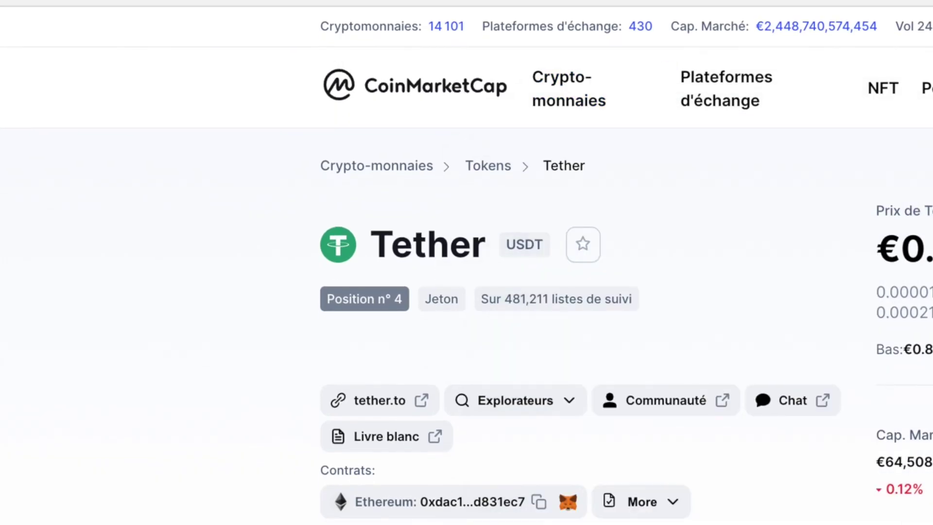
Step: Look up usdt on CoinMarketCap, open the Tether page and browse its contract addresses on other networks
click(432, 88)
text(/us)
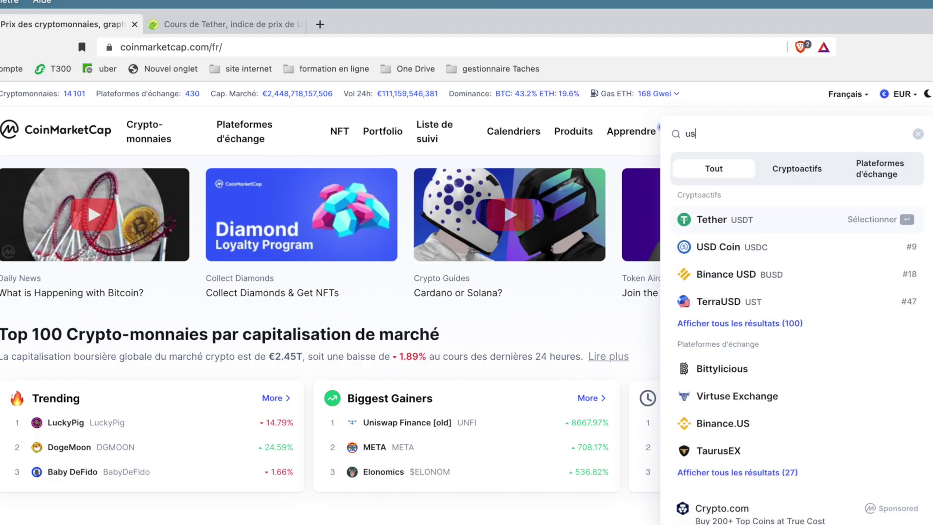
text(dt)
click(757, 190)
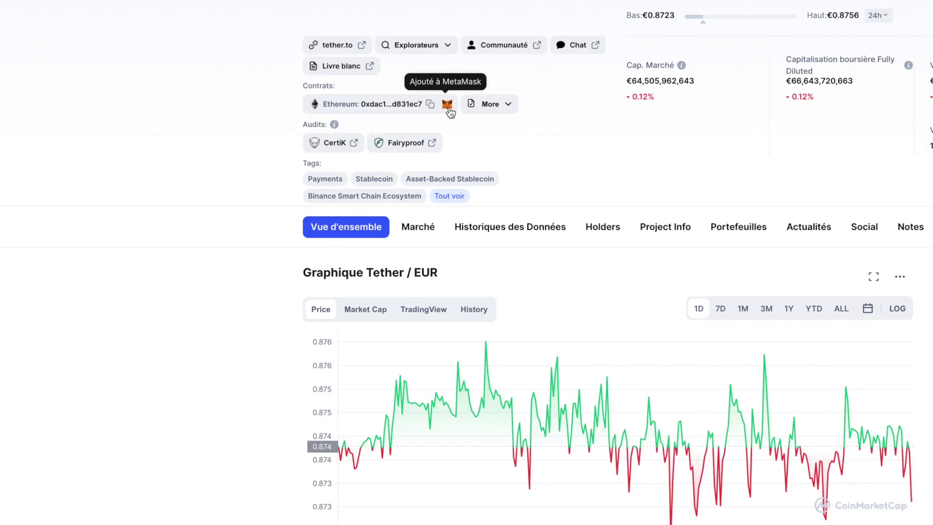
click(510, 109)
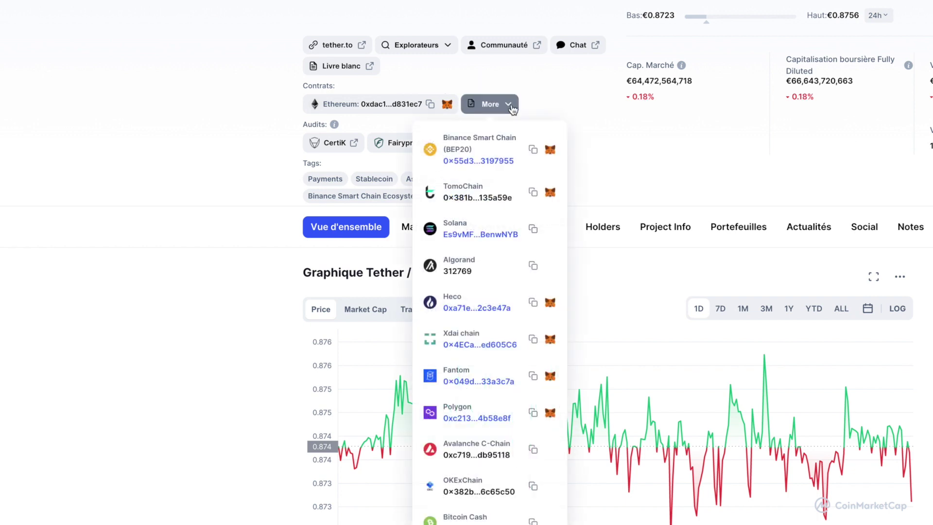
scroll(475, 502, down, 2)
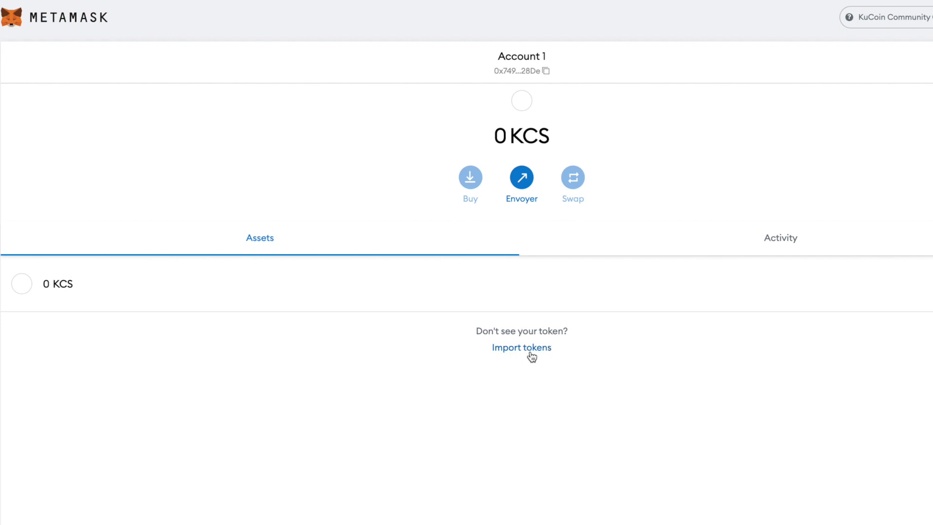
Step: Start importing a custom token in MetaMask on KuCoin Community Chain and paste the copied token contract address
click(530, 354)
right_click(456, 212)
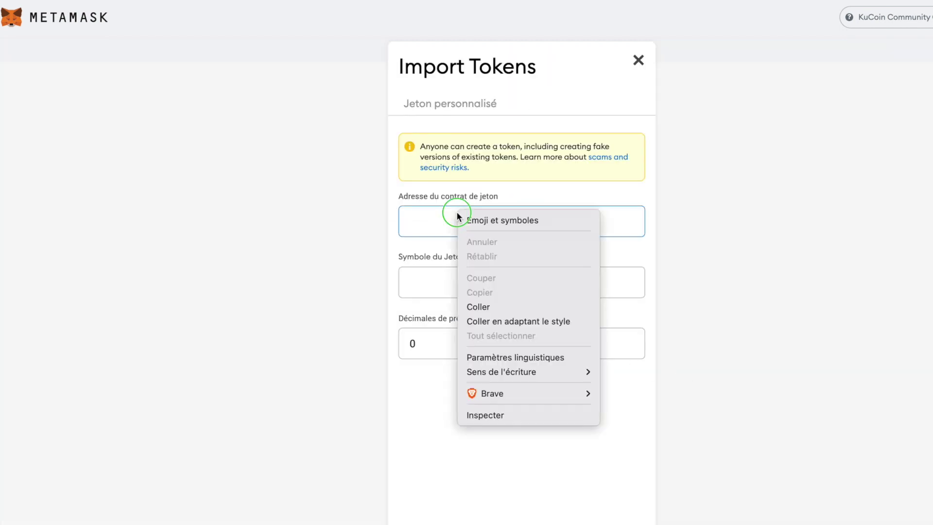
click(591, 311)
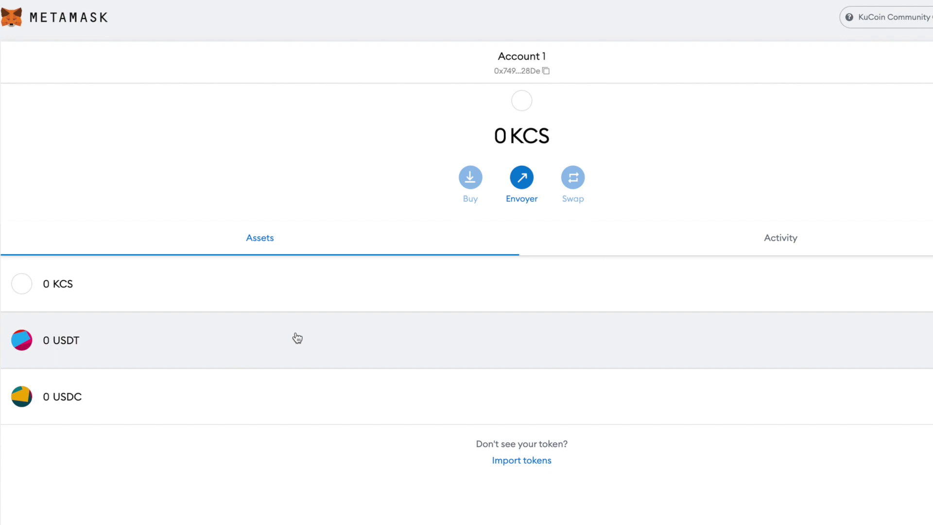
Step: Open MetaMask's settings and look through the advanced settings
click(569, 39)
click(467, 453)
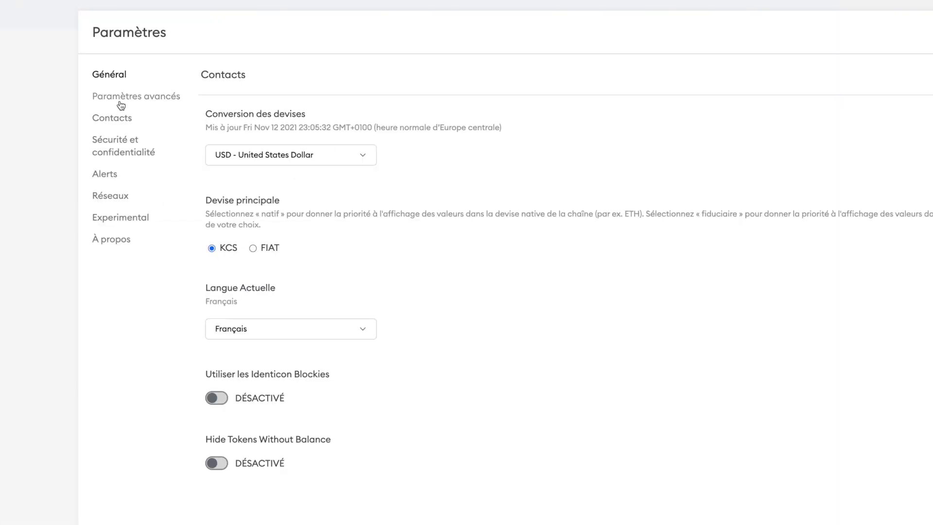
click(140, 102)
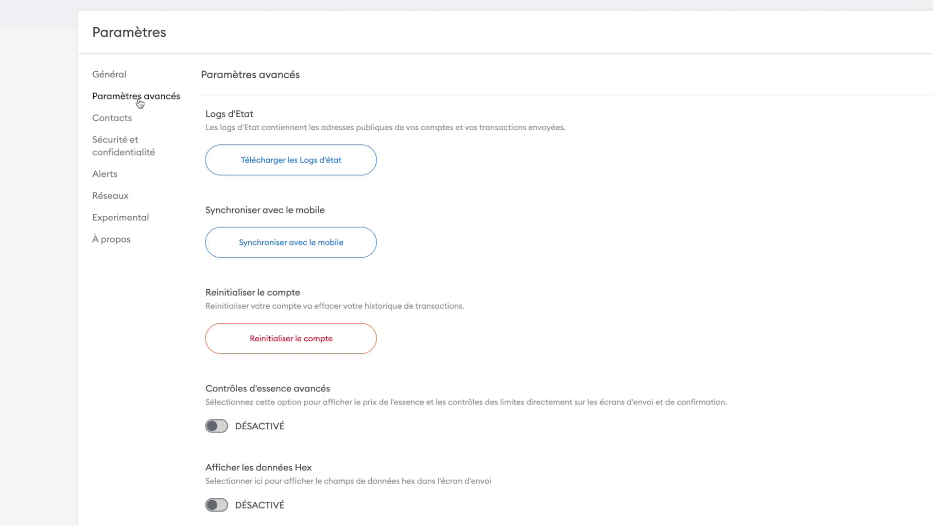
scroll(416, 242, down, 12)
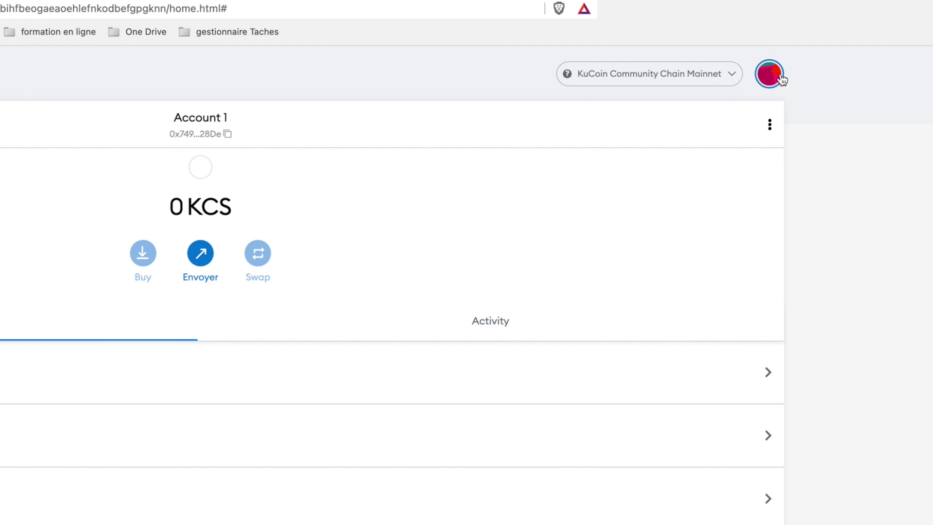
Step: Create a new MetaMask account named Shitcoin
click(769, 74)
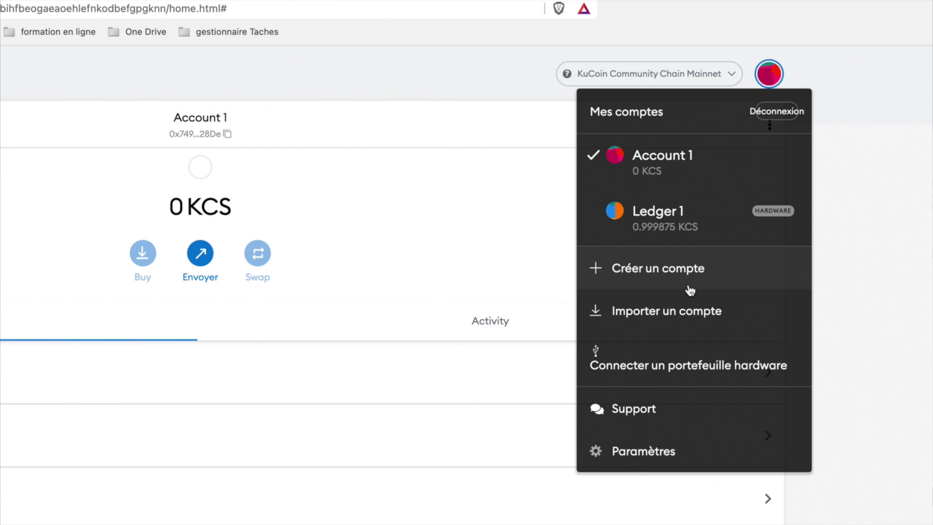
click(667, 271)
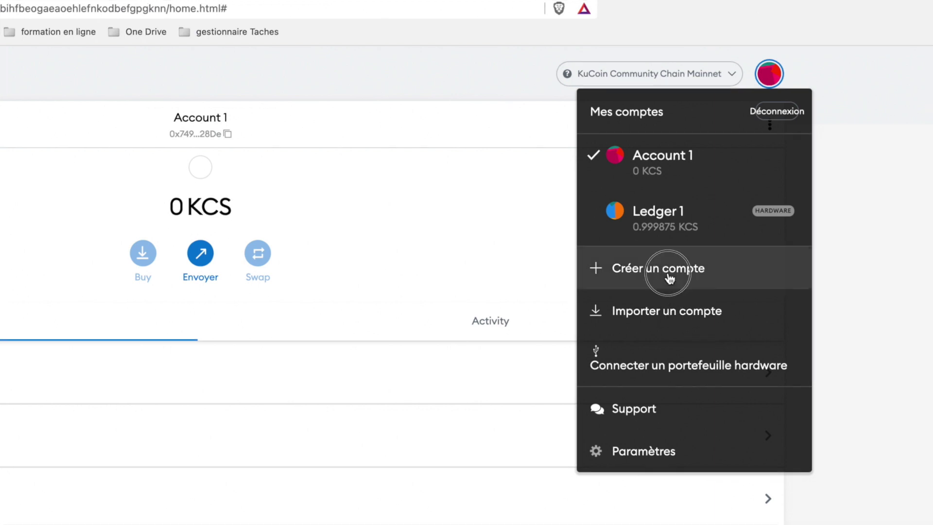
click(42, 171)
click(156, 172)
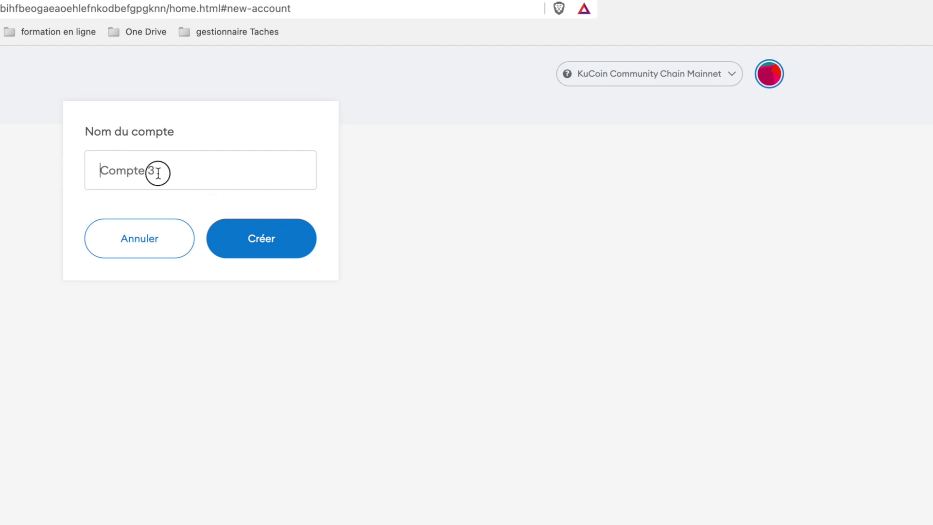
text(Shitcoin)
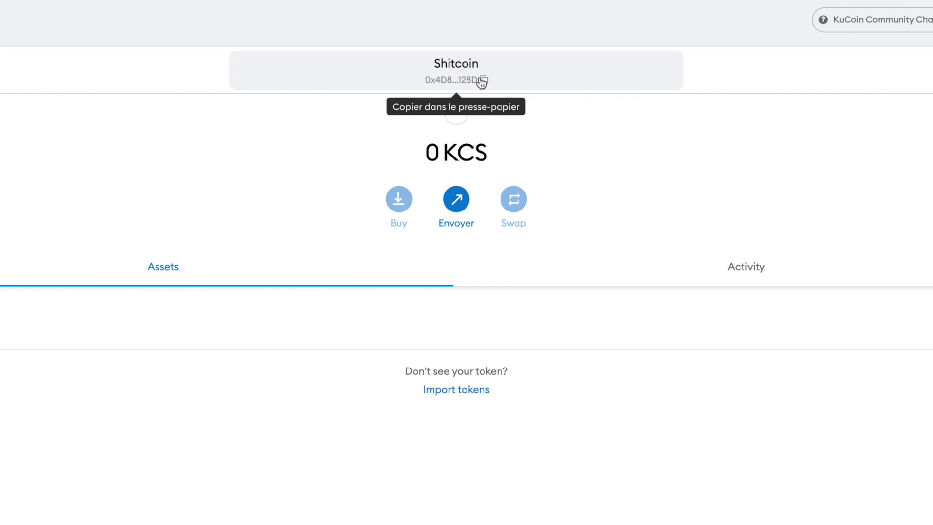
Step: Switch the active wallet account to Account 1 and back to Shitcoin
click(829, 21)
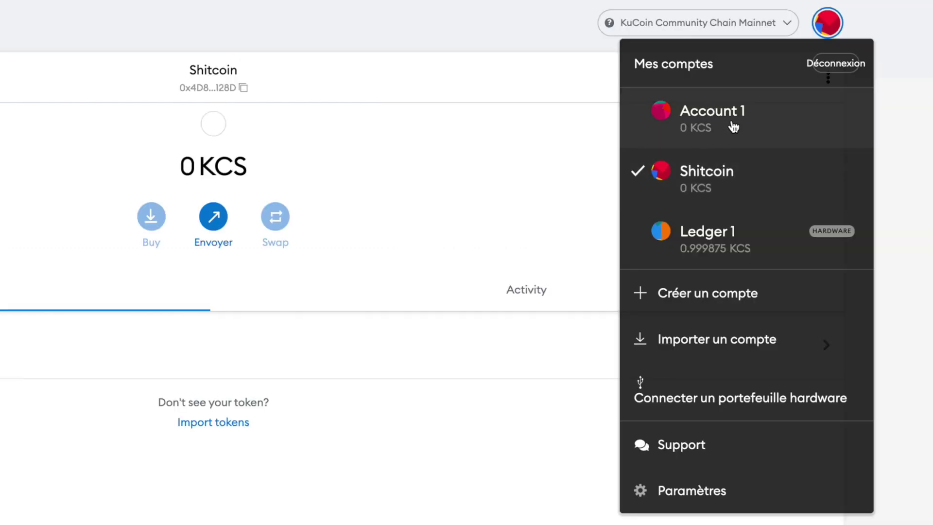
click(730, 111)
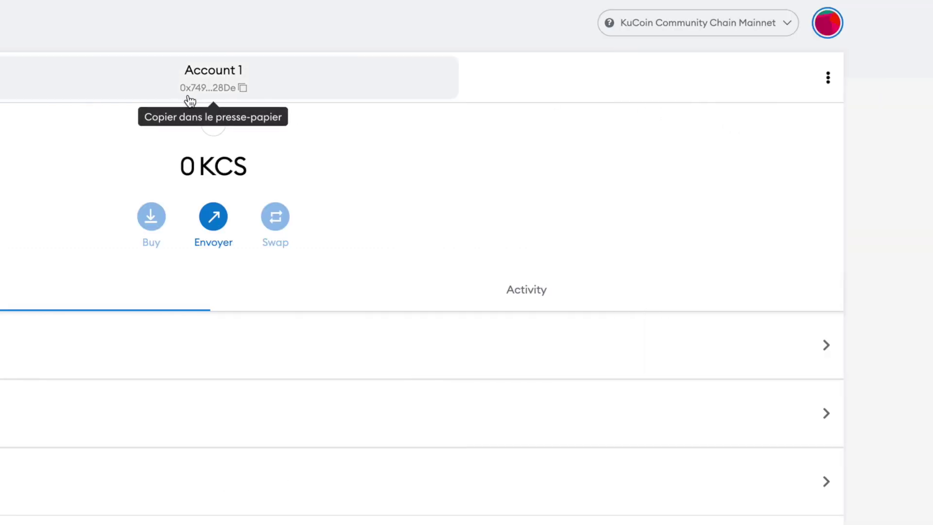
click(837, 25)
click(700, 179)
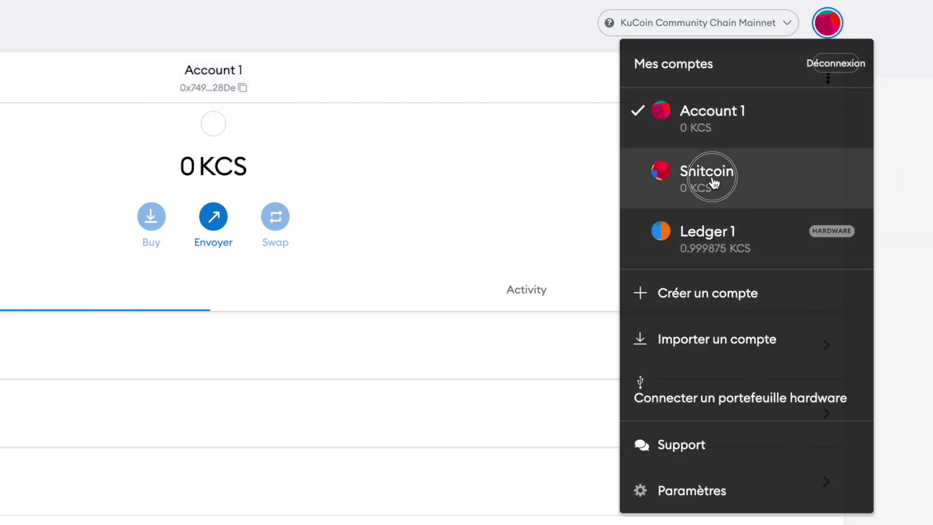